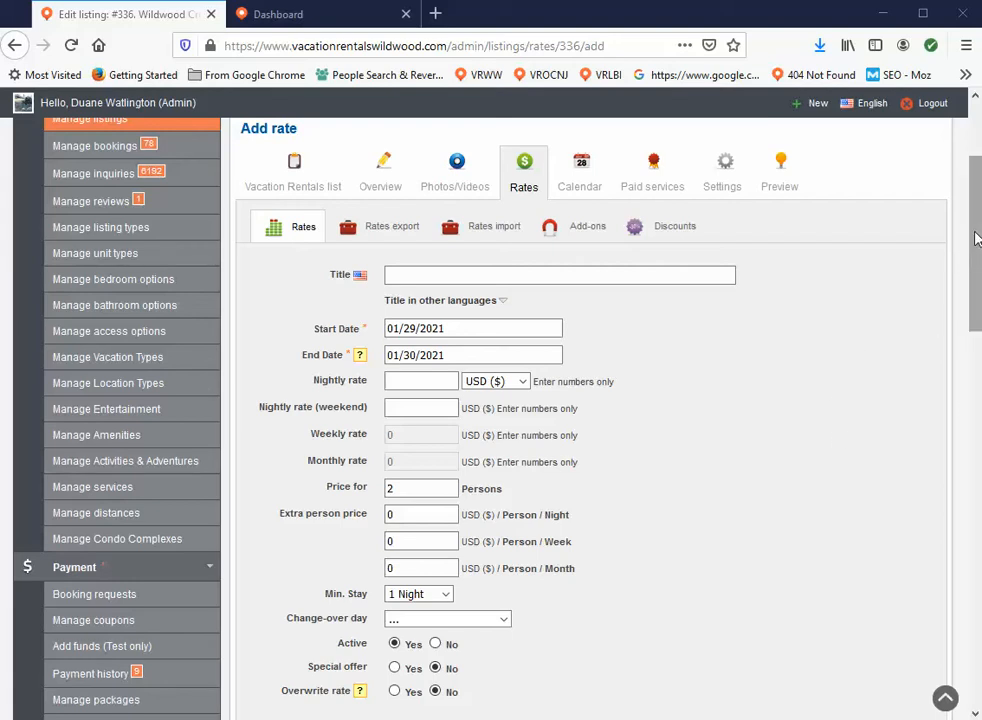
Step: Enter "Spring Car Show" as the title of the new rate for listing #336
{"action": "left_click_drag", "start_coordinate": [976, 237], "coordinate": [977, 444]}
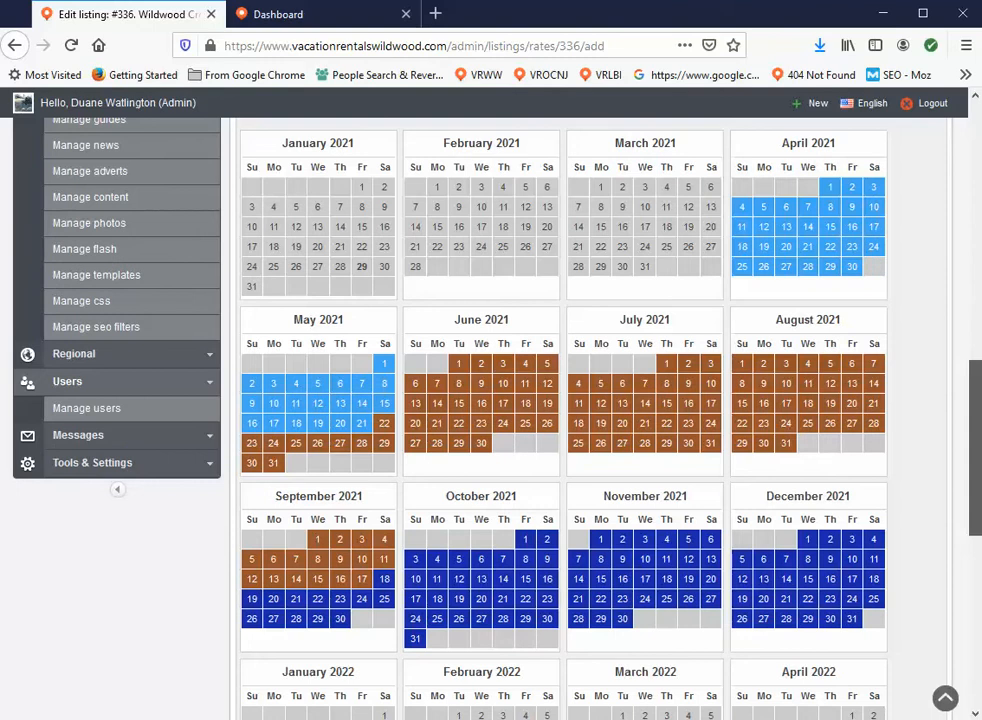
{"action": "scroll", "coordinate": [590, 420], "scroll_direction": "down", "scroll_amount": 6}
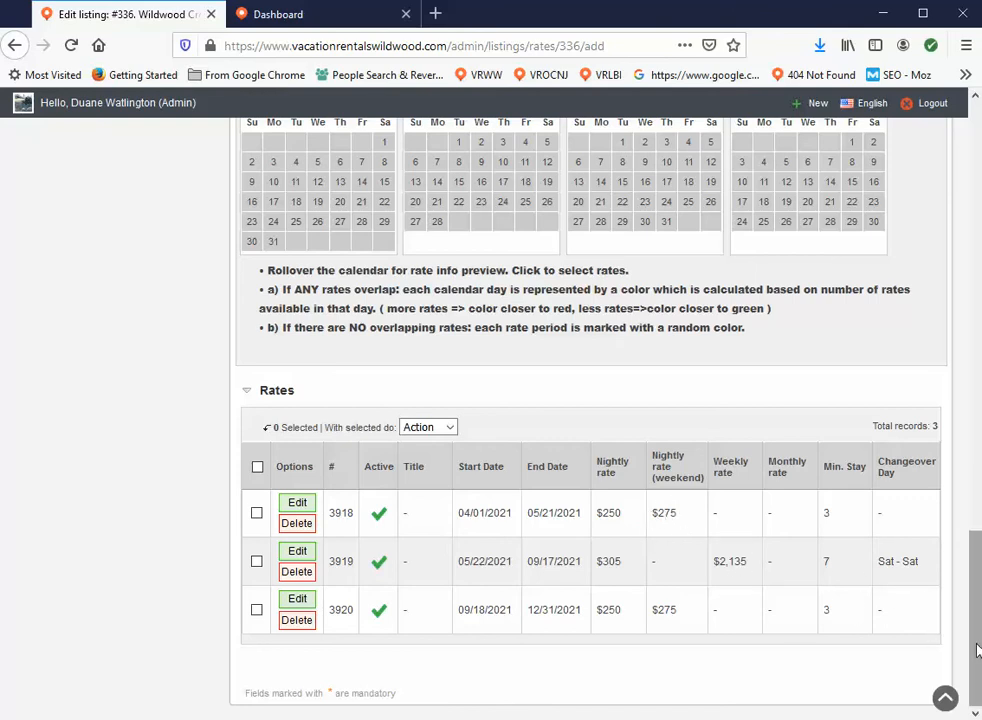
{"action": "left_click_drag", "start_coordinate": [977, 650], "coordinate": [974, 296]}
{"action": "left_click", "coordinate": [408, 205]}
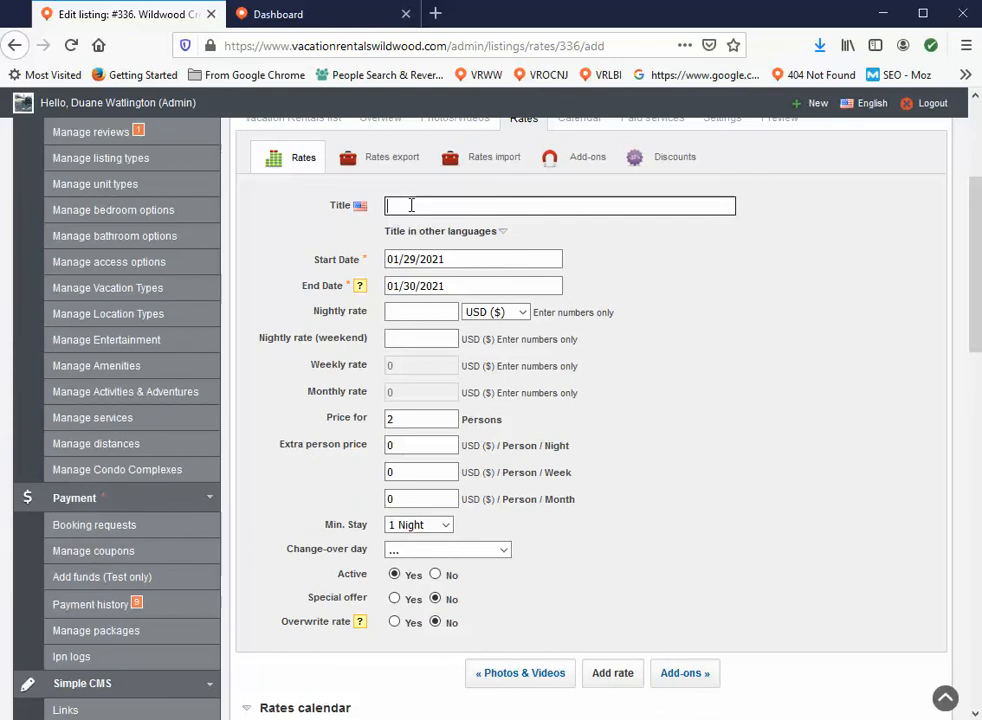
{"action": "type", "text": "Spring "}
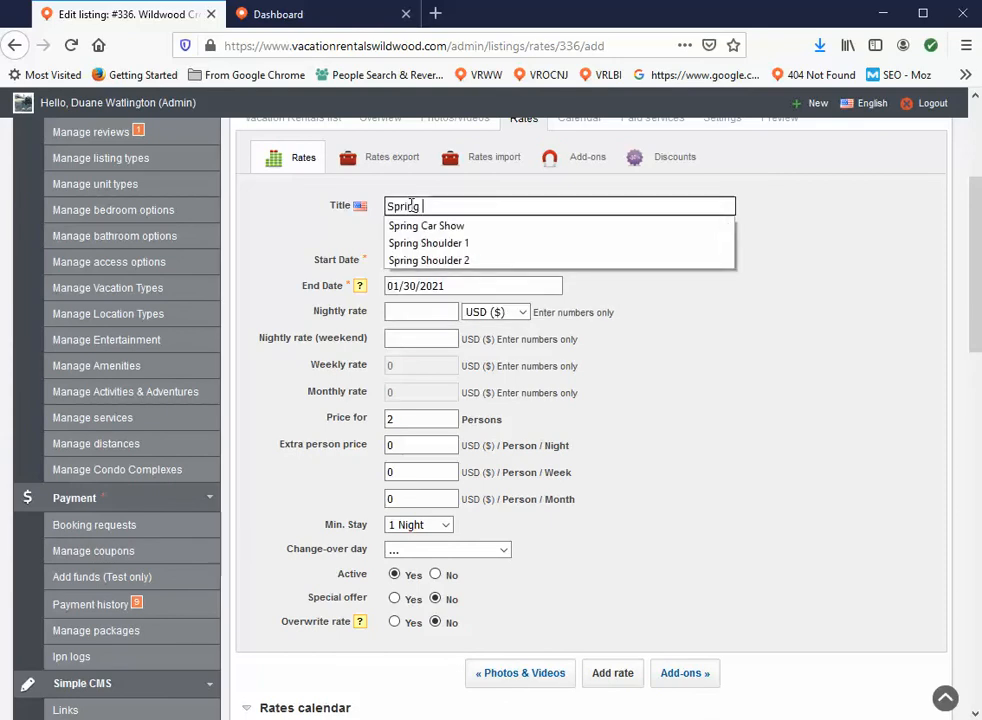
{"action": "type", "text": "Car Show"}
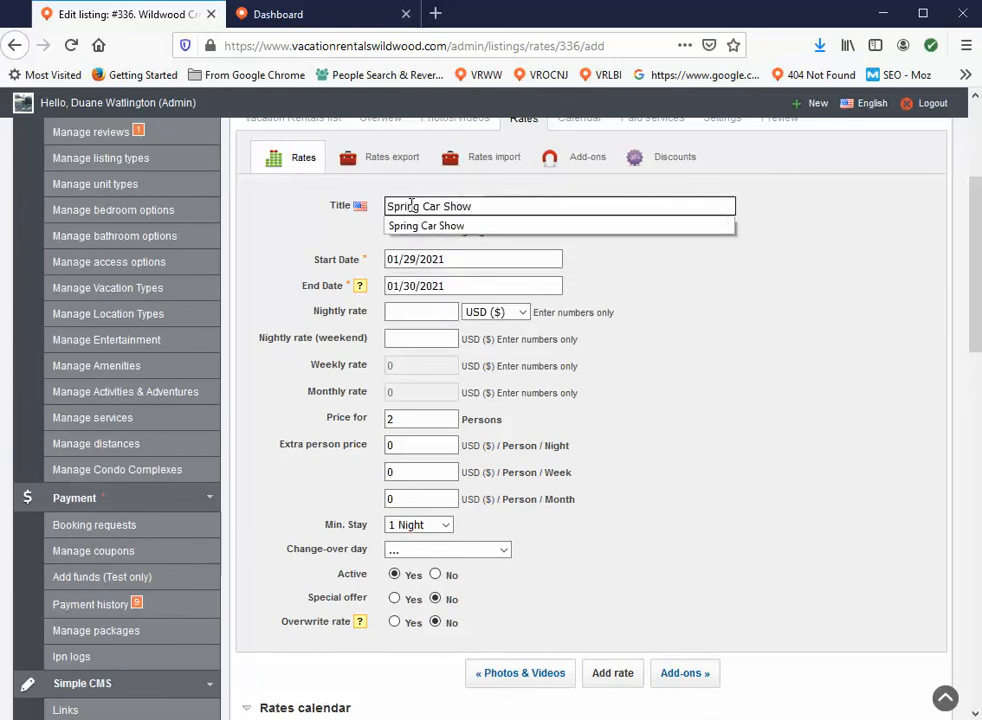
{"action": "left_click", "coordinate": [397, 226]}
Step: Set the Spring Car Show rate period to start on 05/07/2021 and end on 05/09/2021
{"action": "left_click", "coordinate": [424, 260]}
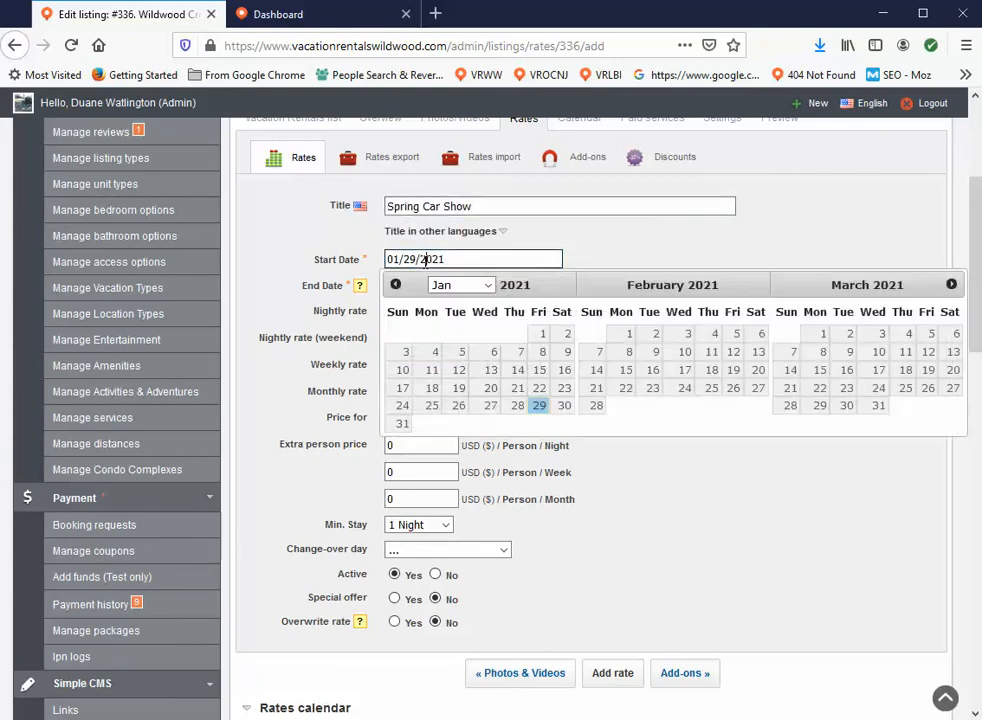
{"action": "left_click", "coordinate": [950, 284]}
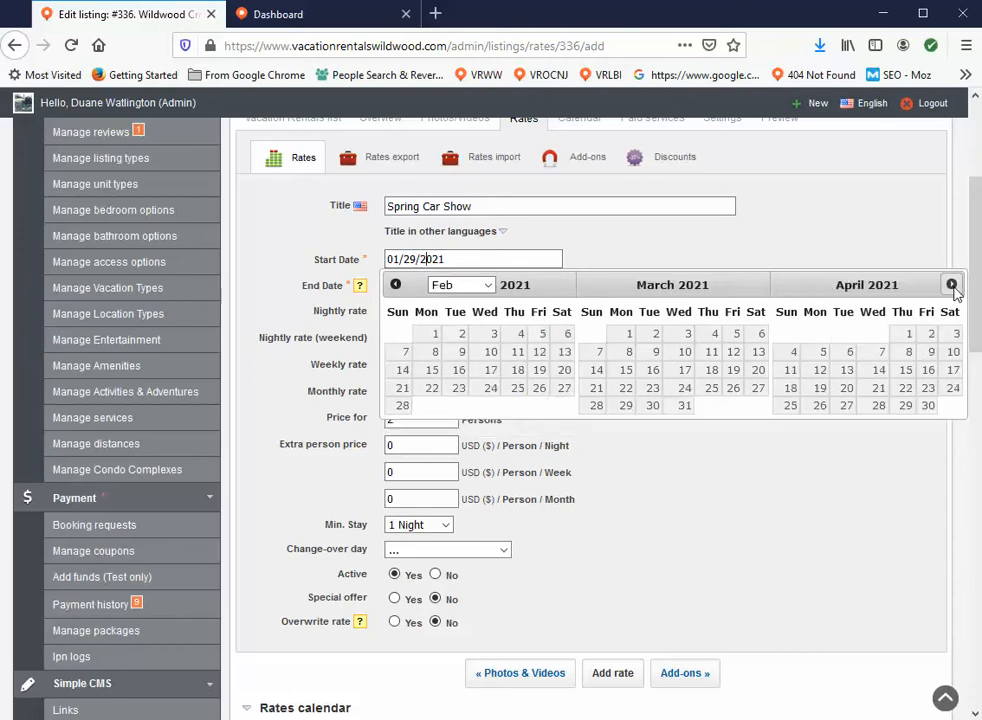
{"action": "left_click", "coordinate": [951, 285]}
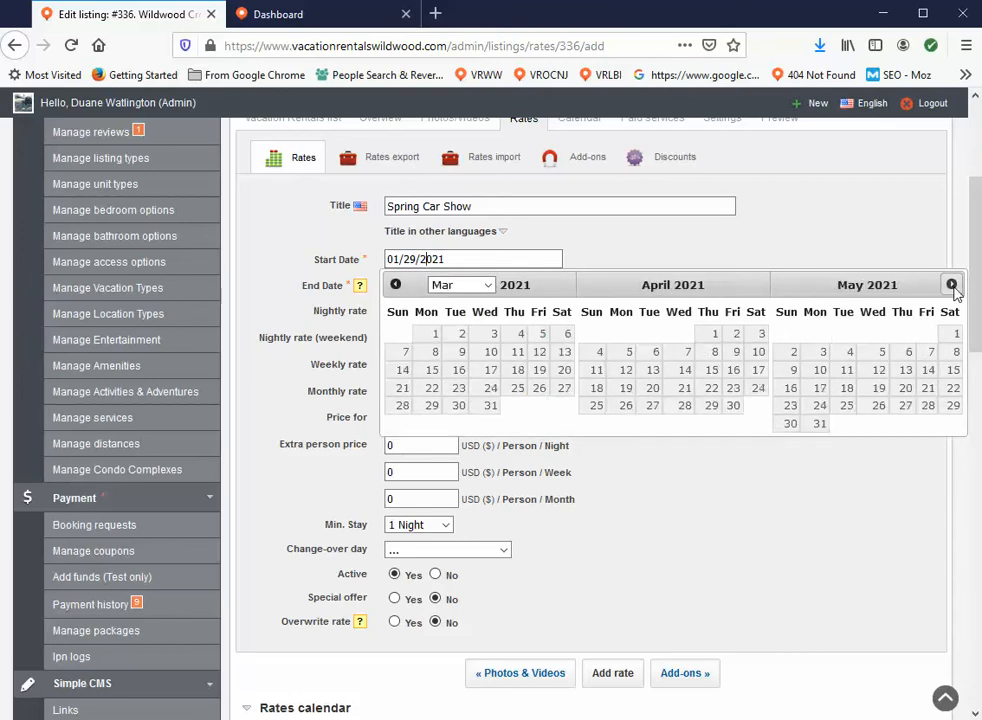
{"action": "left_click", "coordinate": [930, 356]}
{"action": "left_click", "coordinate": [410, 287]}
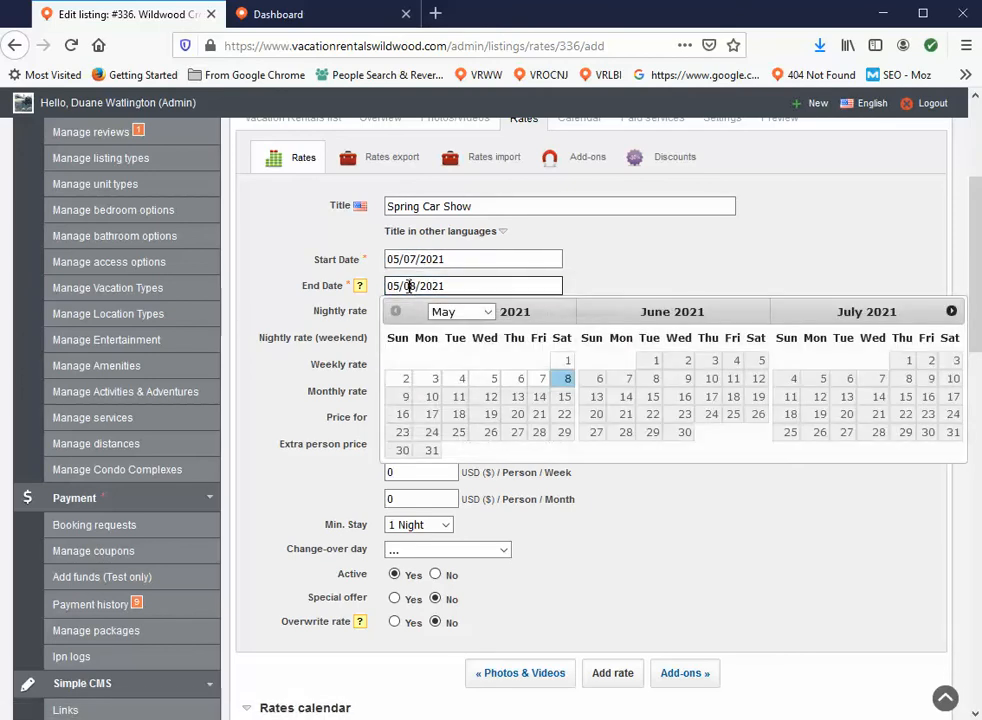
{"action": "left_click", "coordinate": [404, 398]}
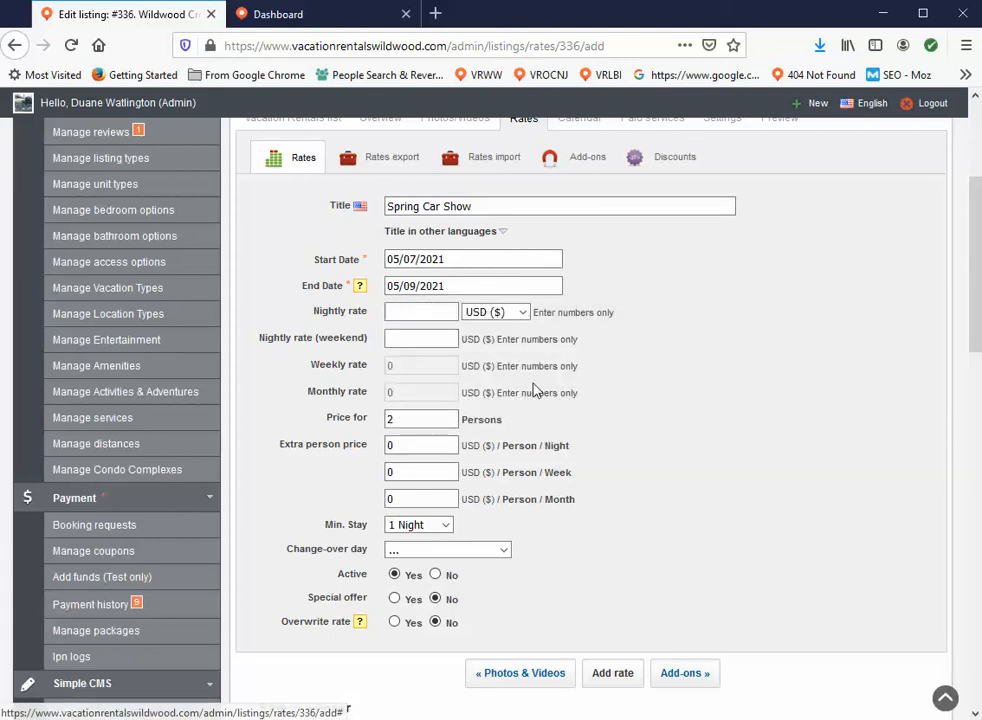
Step: Set the nightly rate to 250 USD and the weekend nightly rate to 305 USD
{"action": "left_click", "coordinate": [406, 316]}
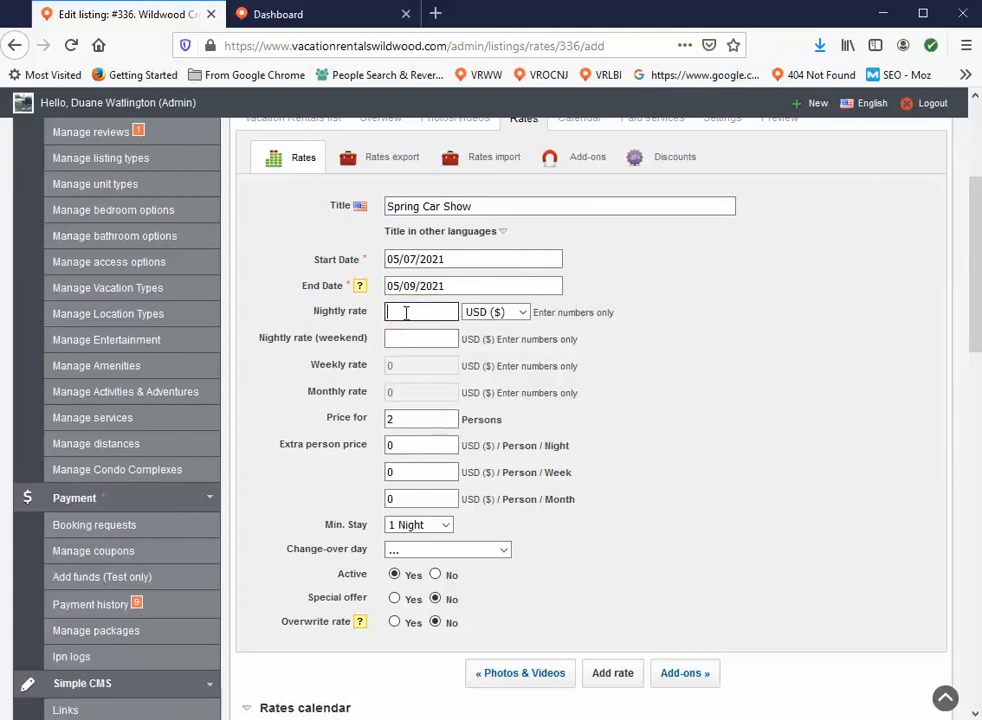
{"action": "type", "text": "250"}
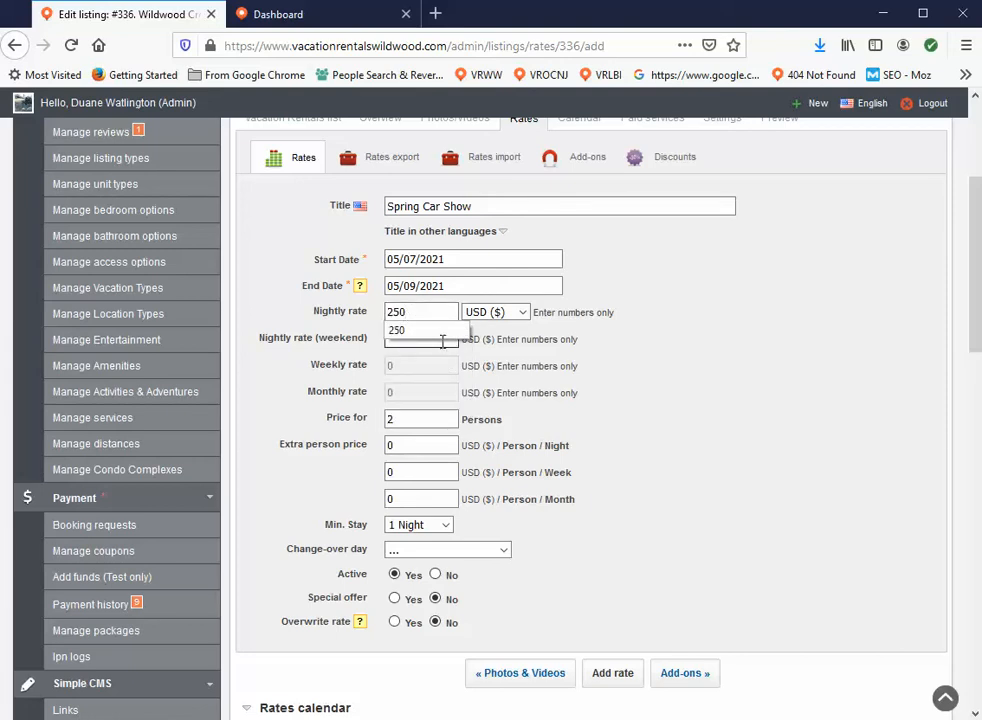
{"action": "left_click", "coordinate": [442, 340]}
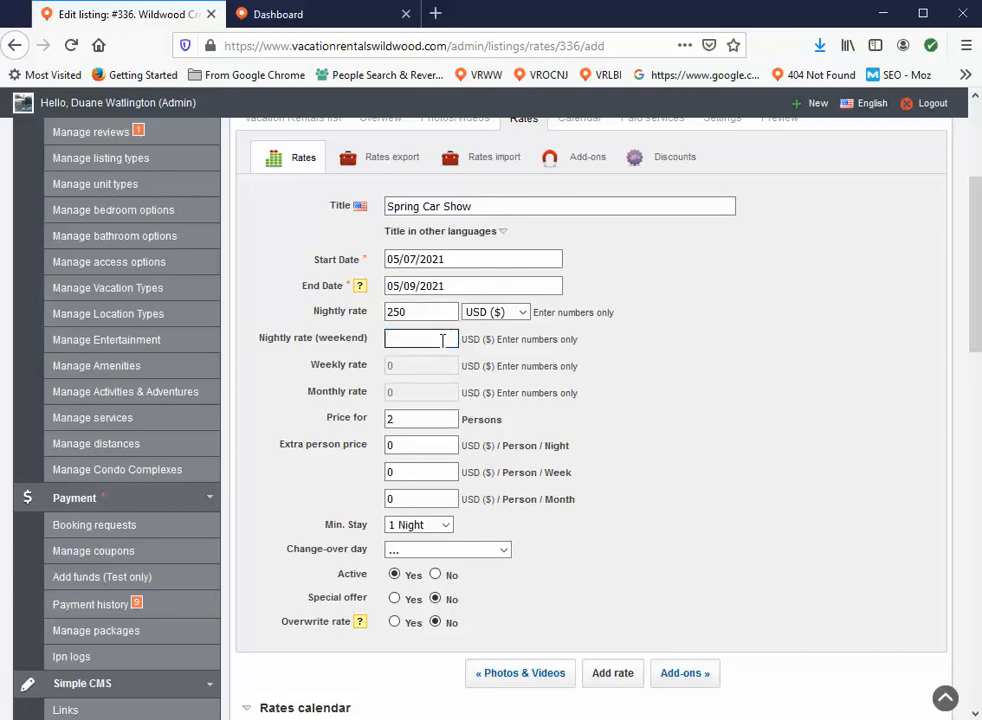
{"action": "type", "text": "305"}
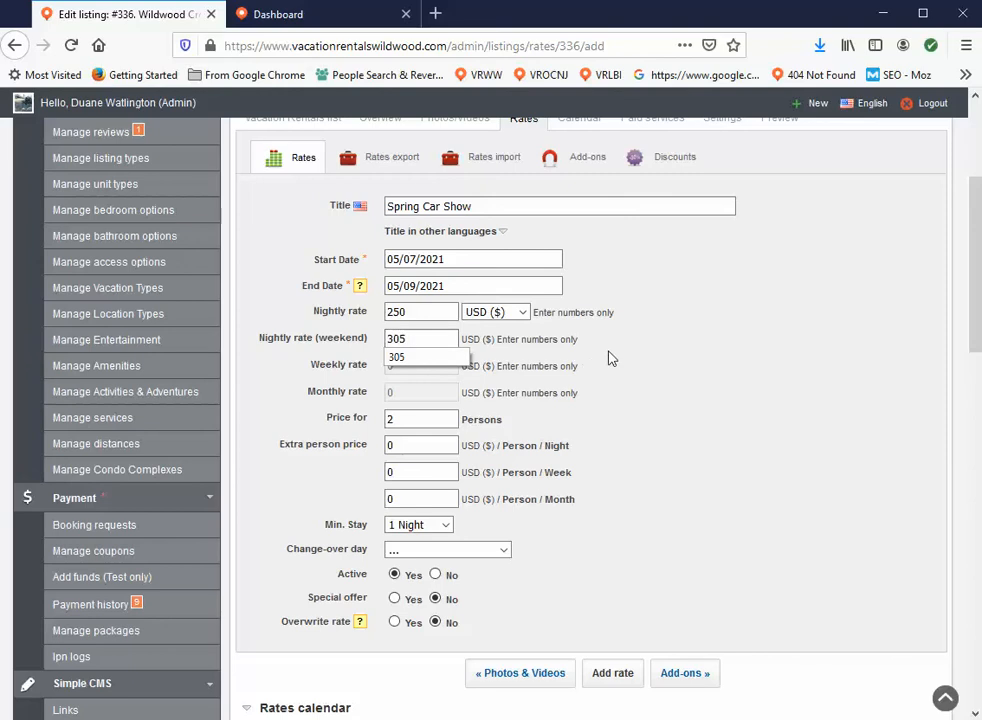
{"action": "key", "text": "Tab"}
Step: Set the minimum stay to 3 nights and try to add the Spring Car Show rate
{"action": "scroll", "coordinate": [609, 356], "scroll_direction": "down", "scroll_amount": 2}
{"action": "scroll", "coordinate": [472, 362], "scroll_direction": "up", "scroll_amount": 2}
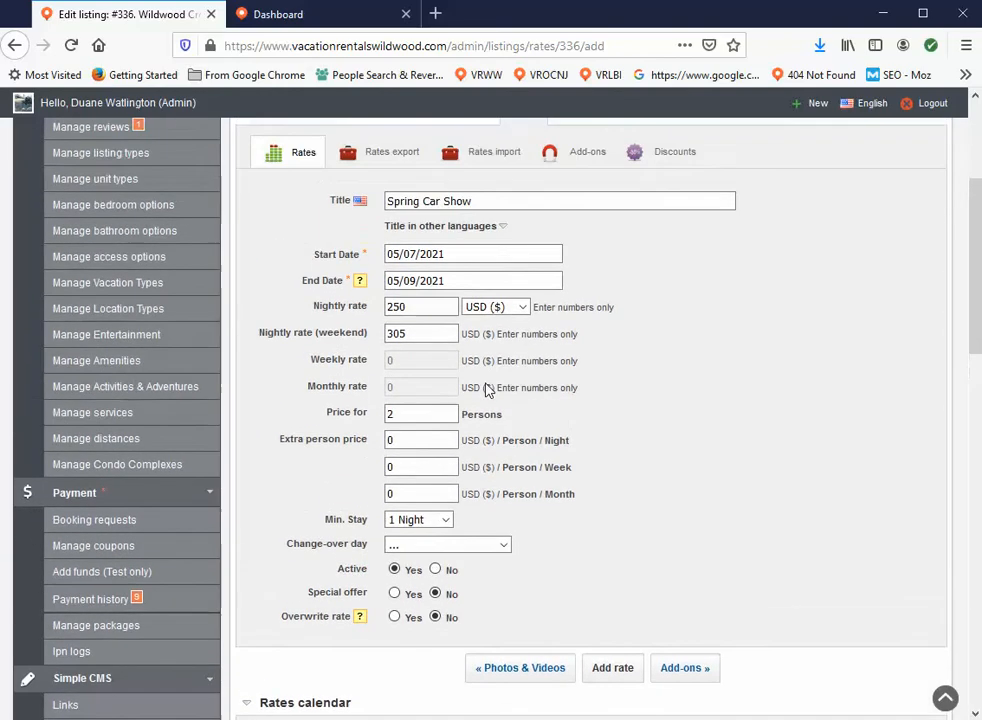
{"action": "left_click", "coordinate": [447, 528]}
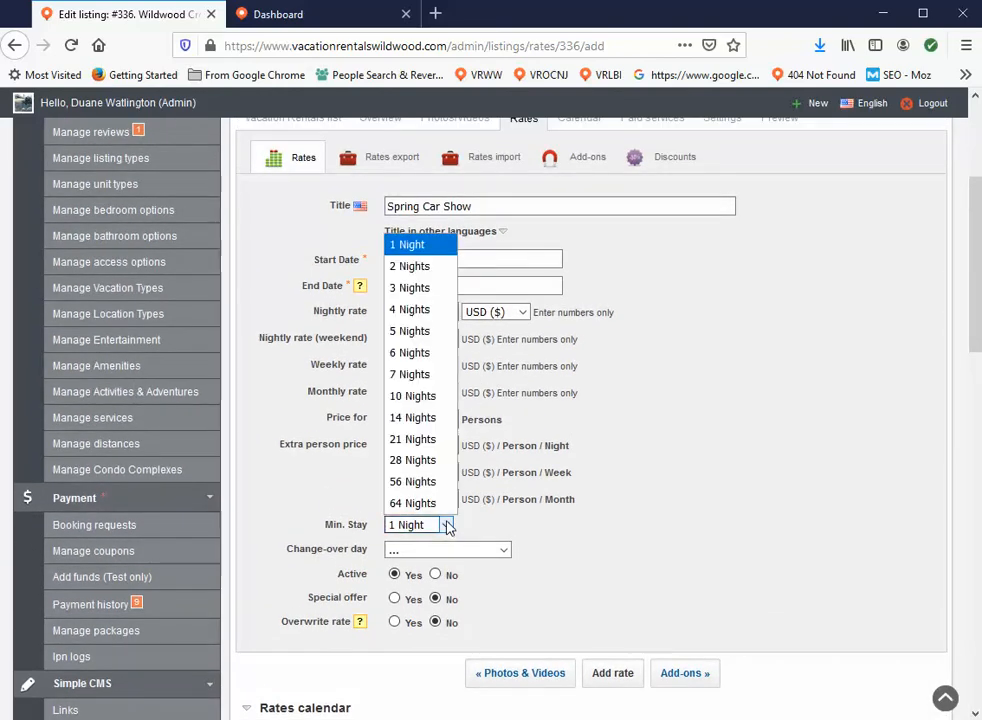
{"action": "left_click", "coordinate": [420, 288]}
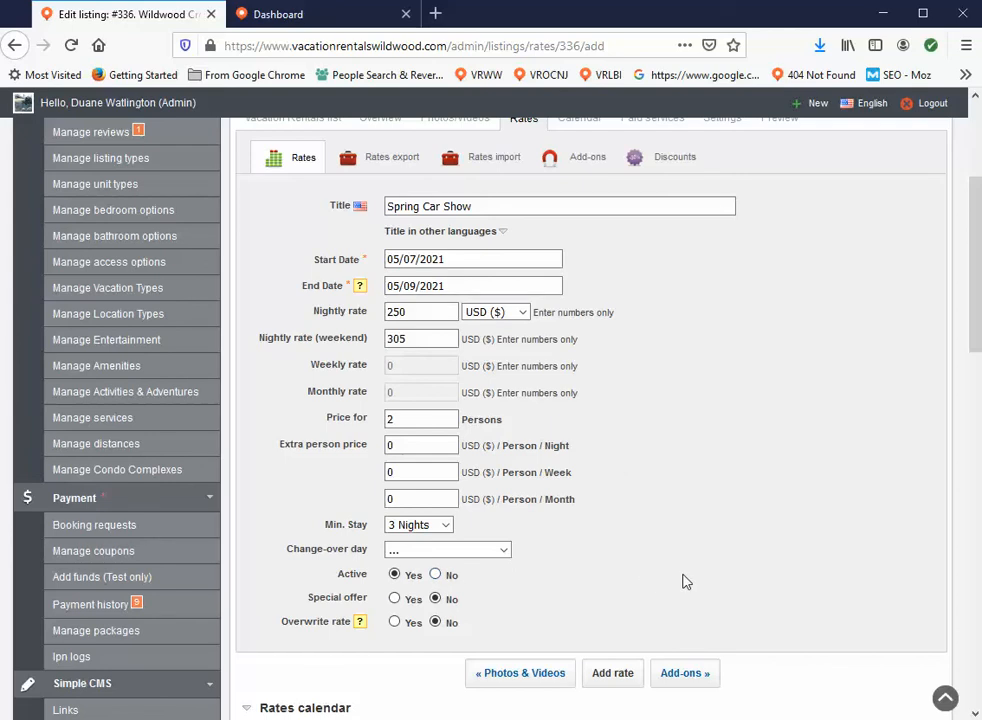
{"action": "left_click", "coordinate": [605, 677]}
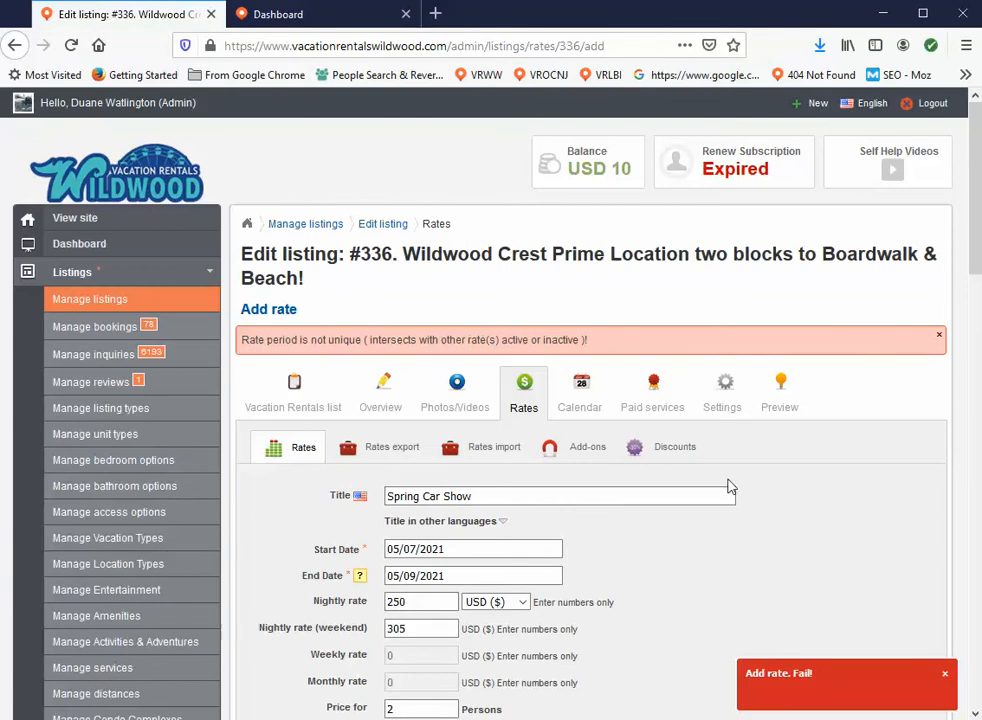
Step: Set Overwrite rate to Yes for the Spring Car Show period and add the rate
{"action": "scroll", "coordinate": [772, 506], "scroll_direction": "down", "scroll_amount": 5}
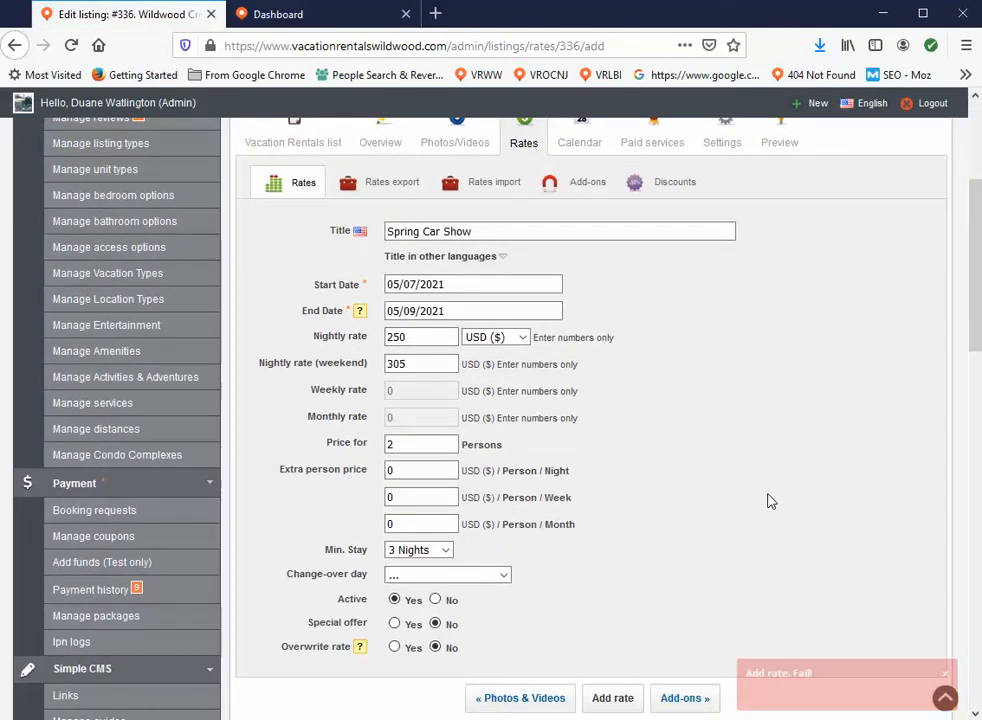
{"action": "scroll", "coordinate": [770, 502], "scroll_direction": "up", "scroll_amount": 1}
{"action": "scroll", "coordinate": [770, 501], "scroll_direction": "down", "scroll_amount": 1}
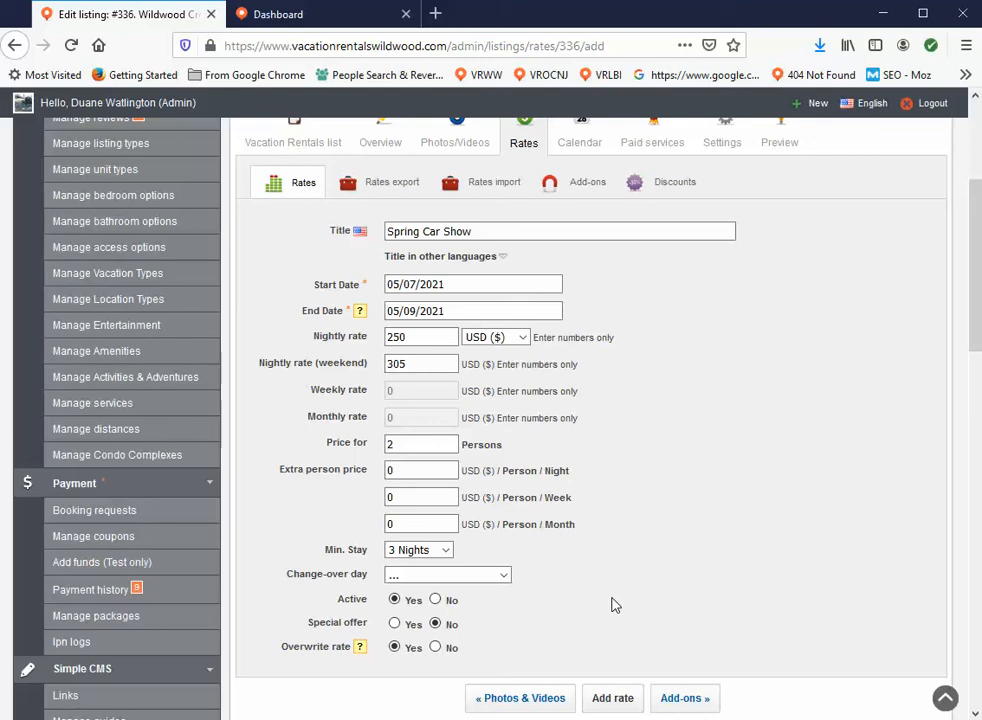
{"action": "left_click", "coordinate": [415, 285]}
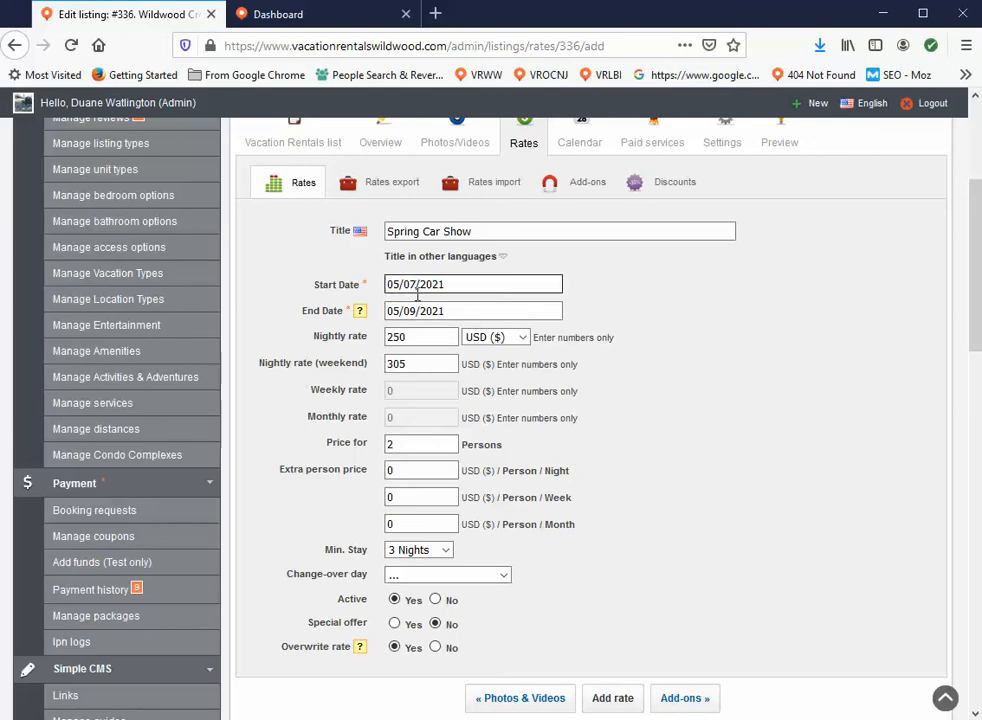
{"action": "left_click", "coordinate": [423, 313]}
{"action": "left_click", "coordinate": [422, 284]}
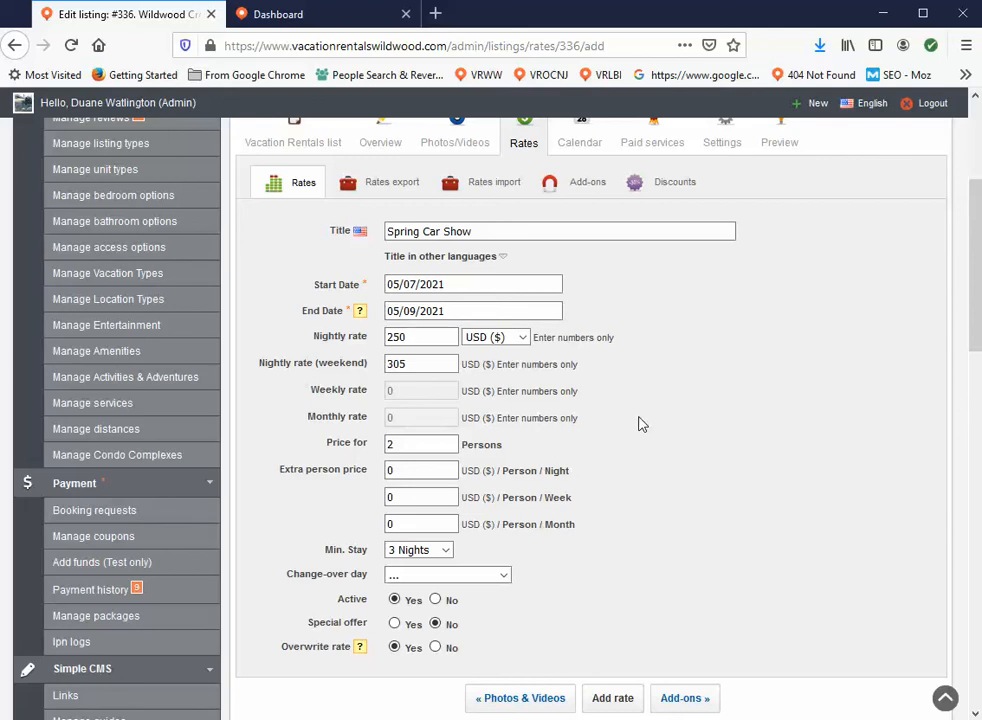
{"action": "left_click", "coordinate": [612, 698]}
Step: Enter "Irish Fall Festivale" as the title of another new rate
{"action": "scroll", "coordinate": [714, 512], "scroll_direction": "down", "scroll_amount": 3}
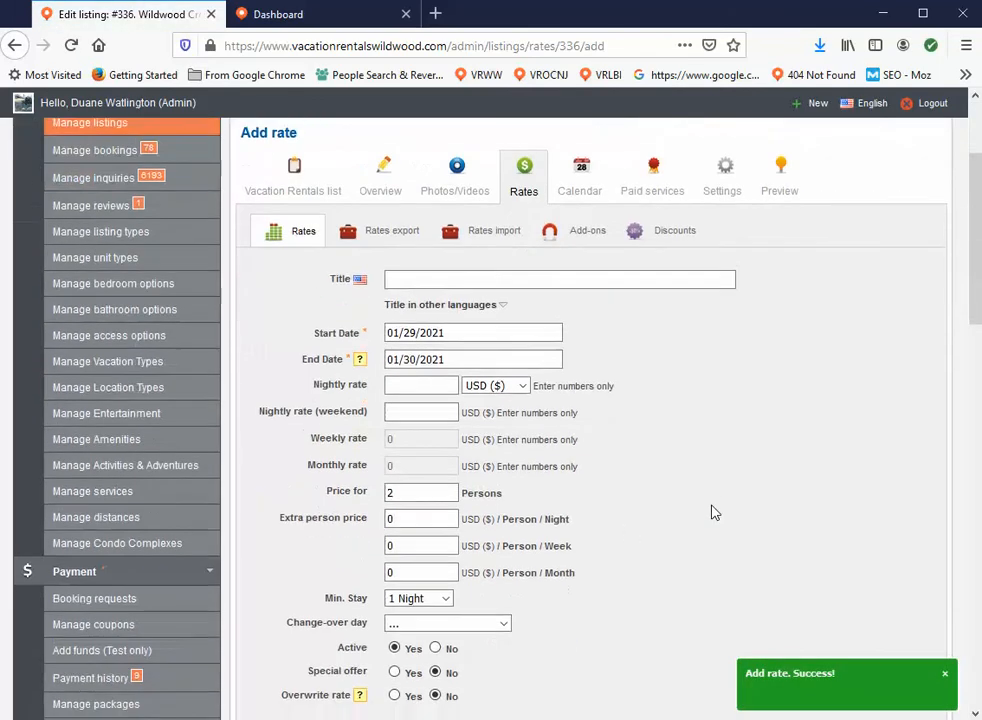
{"action": "scroll", "coordinate": [714, 512], "scroll_direction": "down", "scroll_amount": 2}
{"action": "left_click_drag", "start_coordinate": [975, 270], "coordinate": [932, 615]}
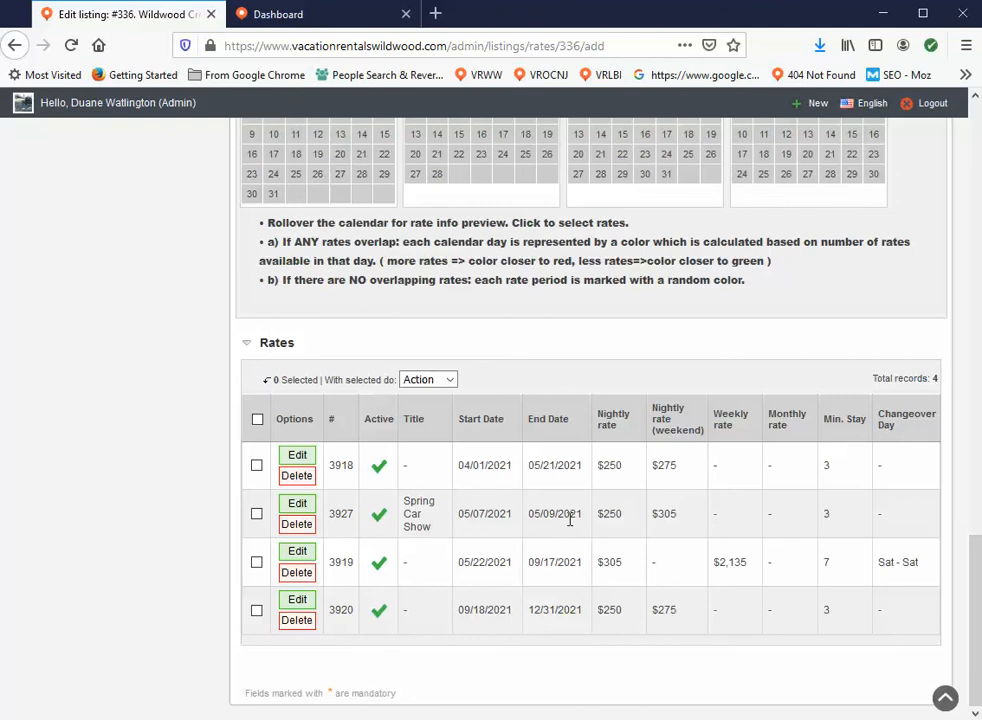
{"action": "scroll", "coordinate": [967, 634], "scroll_direction": "up", "scroll_amount": 10}
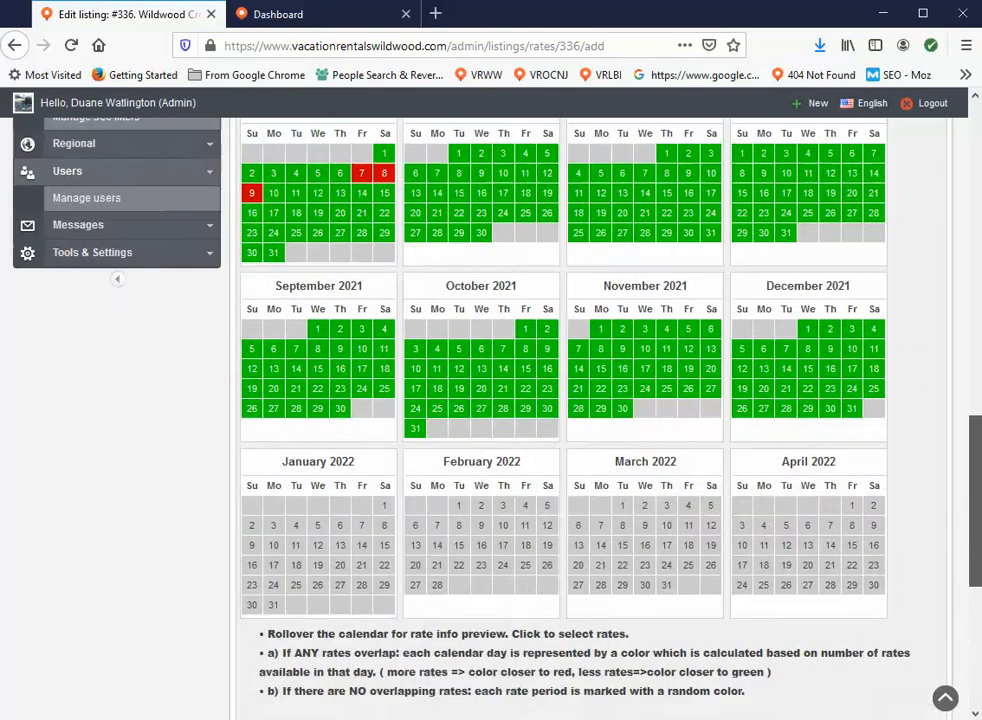
{"action": "left_click_drag", "start_coordinate": [975, 315], "coordinate": [975, 271]}
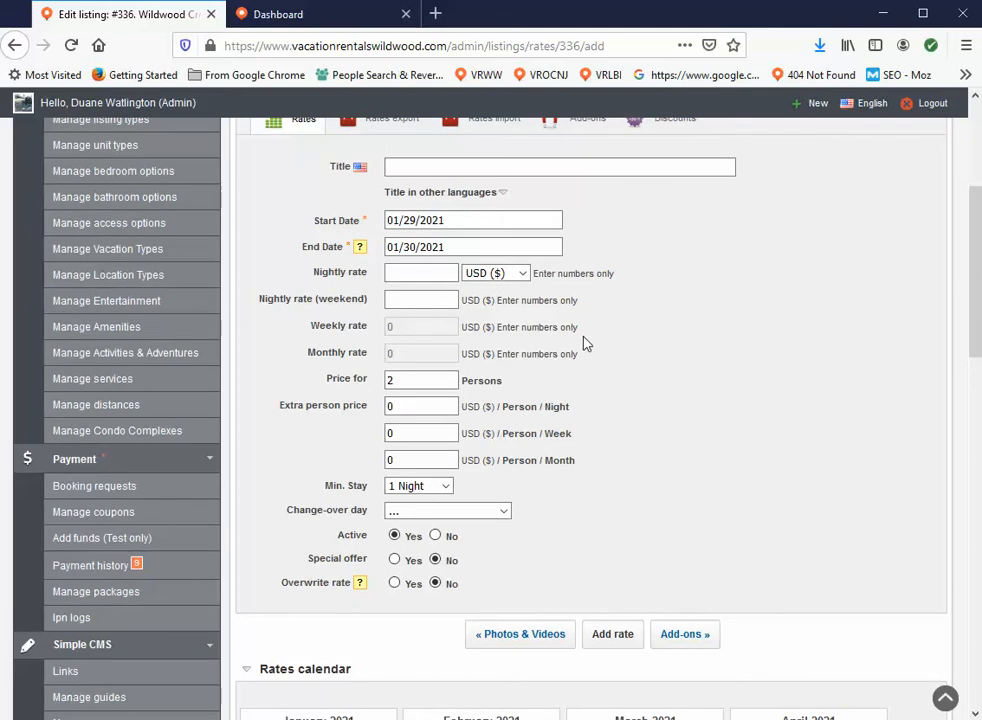
{"action": "left_click", "coordinate": [424, 170]}
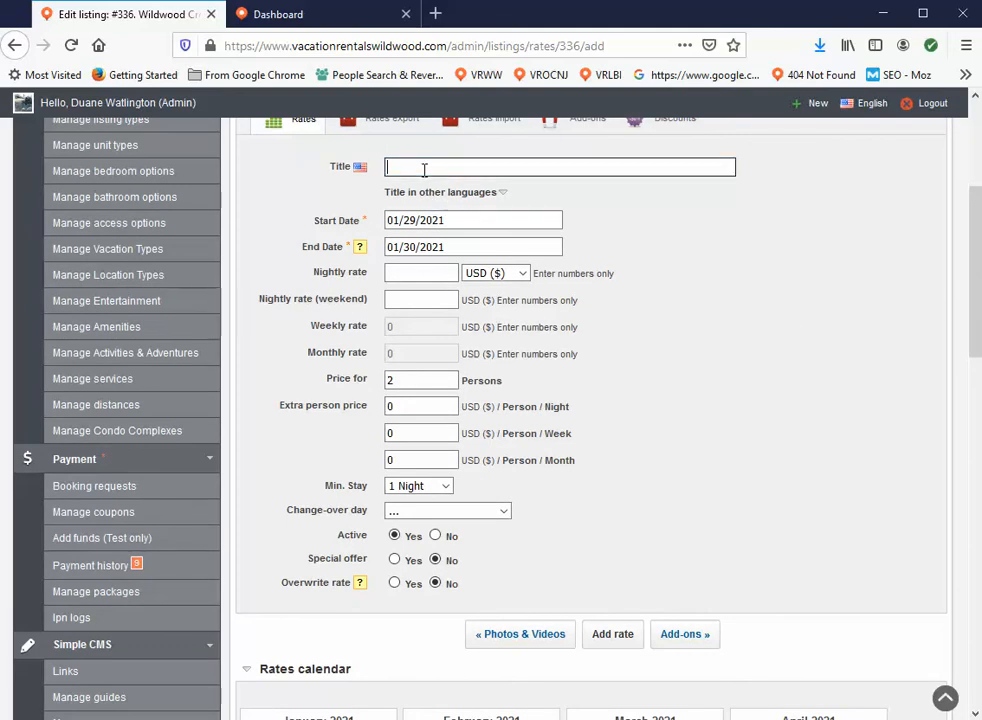
{"action": "type", "text": "Irish Fall Festivale"}
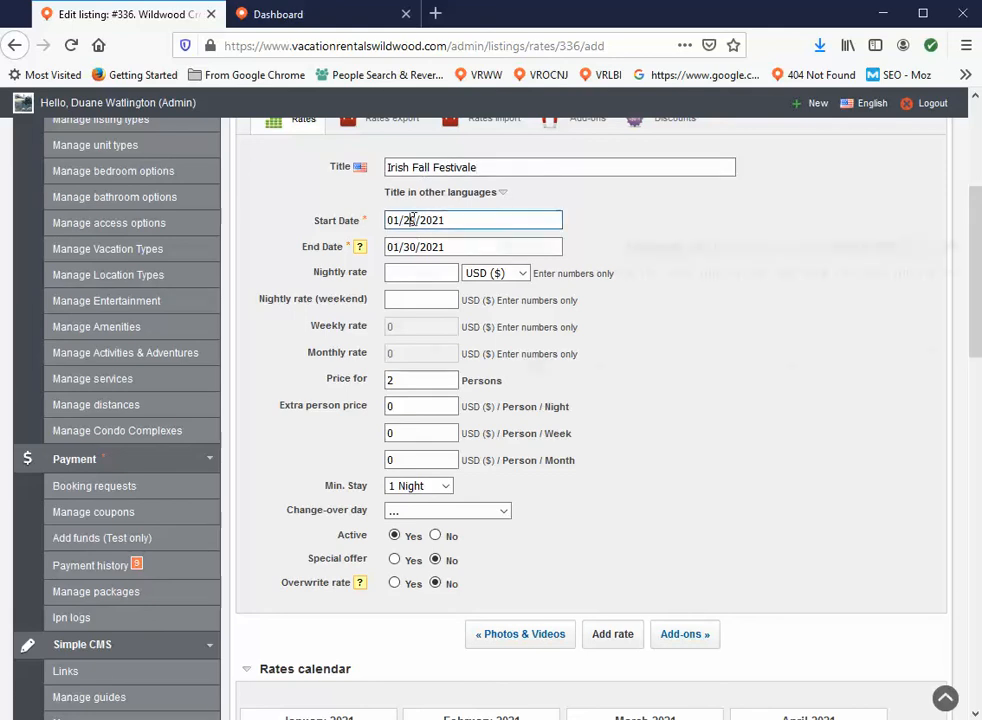
Step: Set the Irish Fall Festivale rate period to start on 09/24/2021 and end on 09/26/2021
{"action": "left_click", "coordinate": [413, 218]}
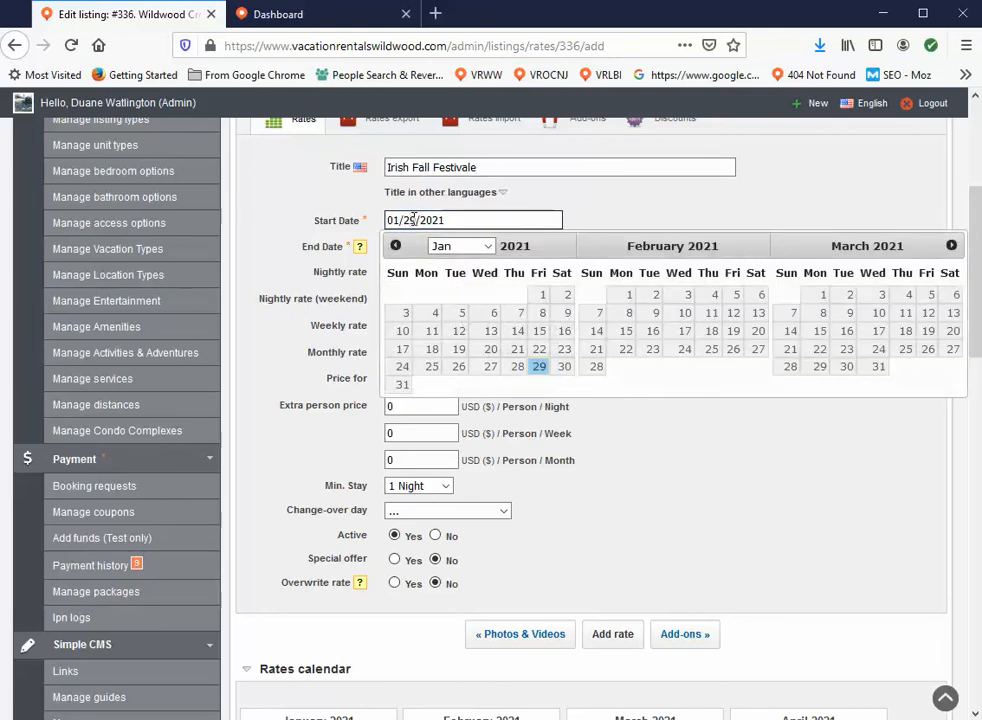
{"action": "left_click", "coordinate": [951, 246]}
{"action": "left_click", "coordinate": [951, 246]}
{"action": "left_click", "coordinate": [951, 246]}
{"action": "left_click", "coordinate": [951, 246]}
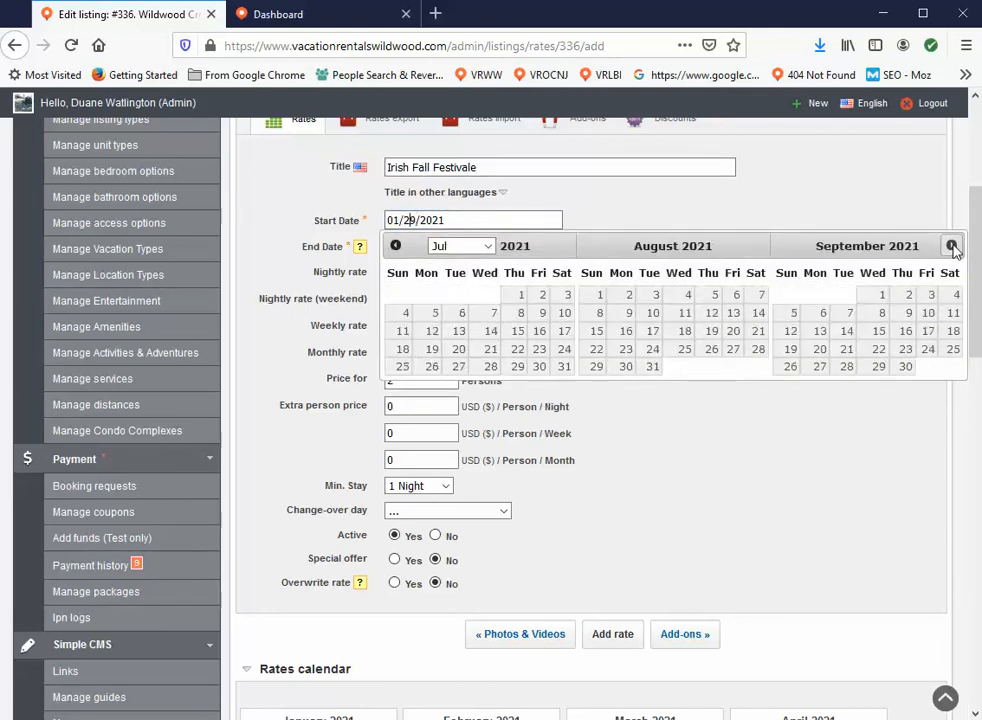
{"action": "left_click", "coordinate": [951, 246]}
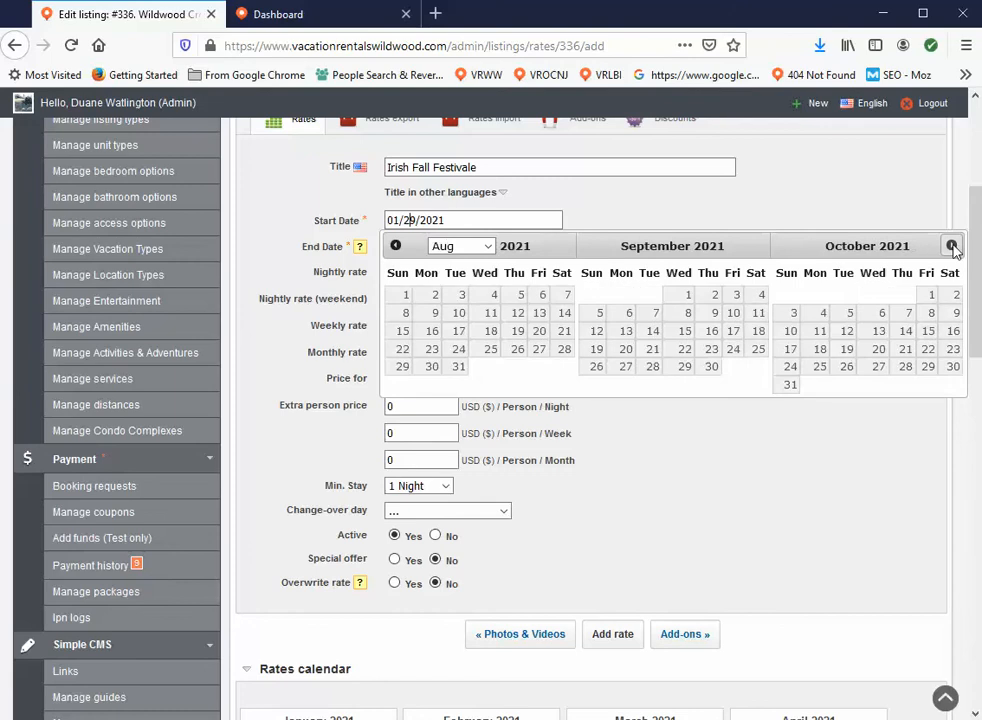
{"action": "left_click", "coordinate": [733, 352]}
{"action": "left_click", "coordinate": [401, 246]}
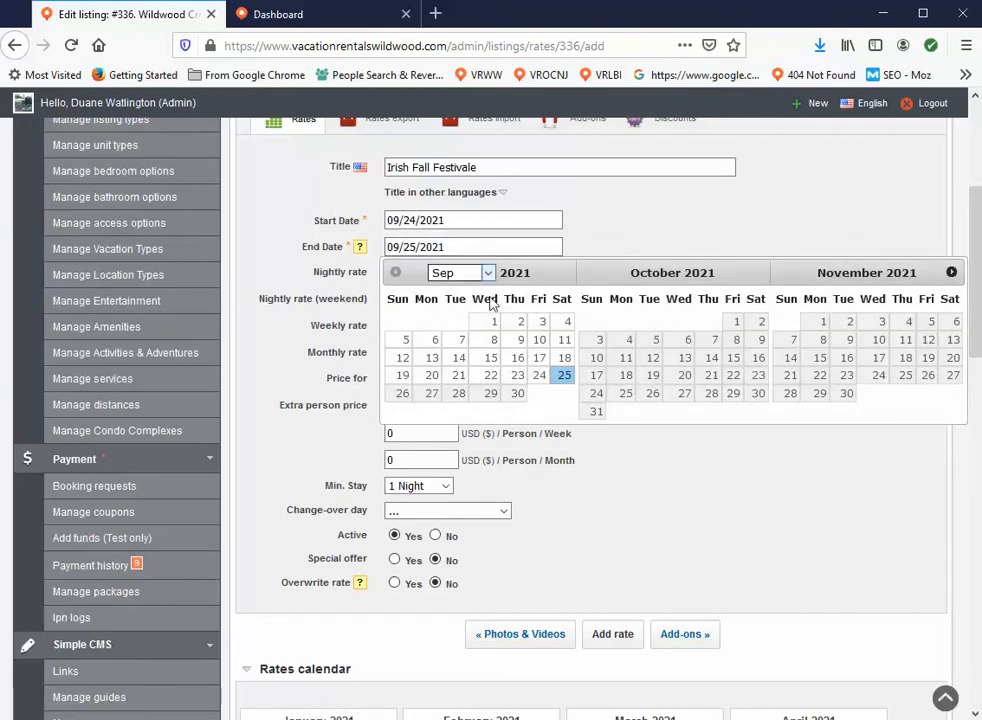
{"action": "left_click", "coordinate": [403, 395]}
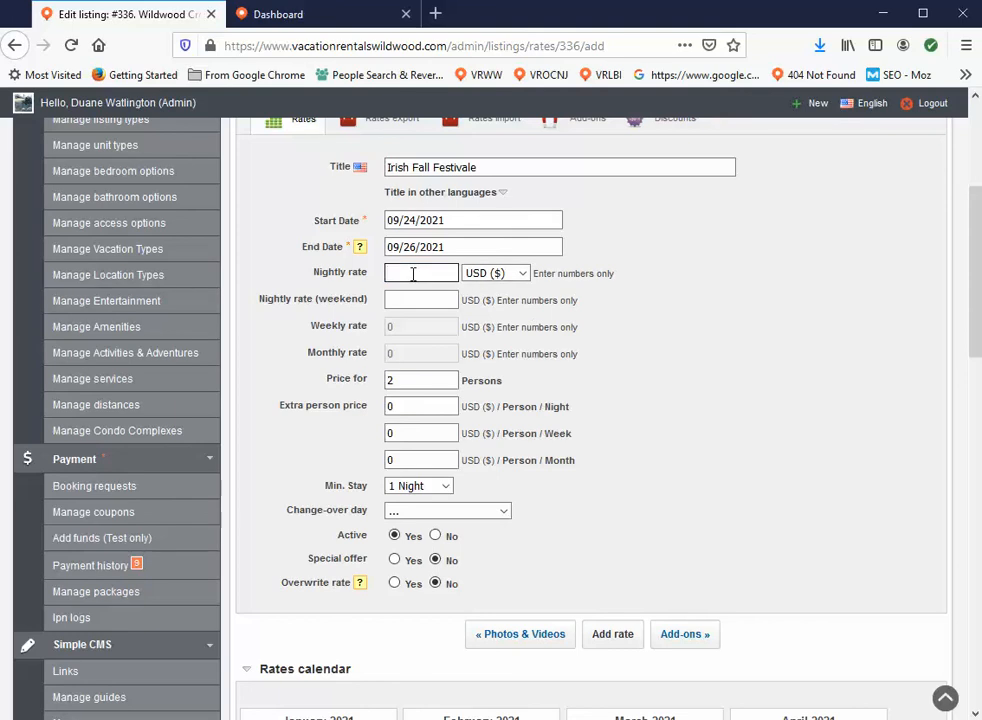
Step: Set the Irish Fall Festivale nightly rate to 250 USD and its weekend nightly rate to 305 USD
{"action": "type", "text": "250"}
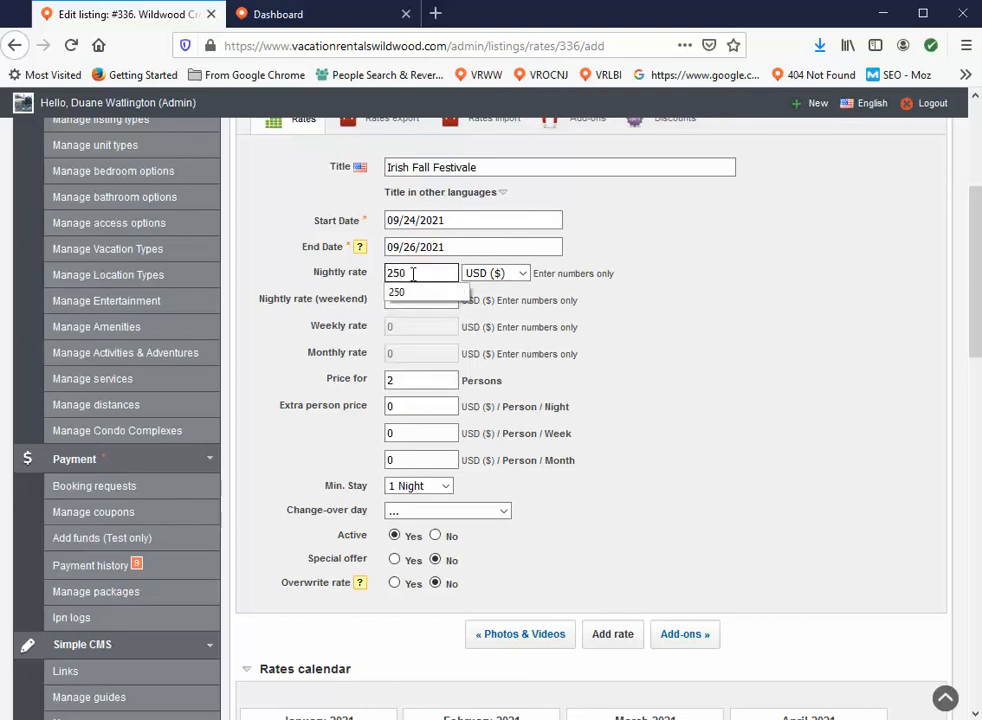
{"action": "left_click", "coordinate": [424, 304]}
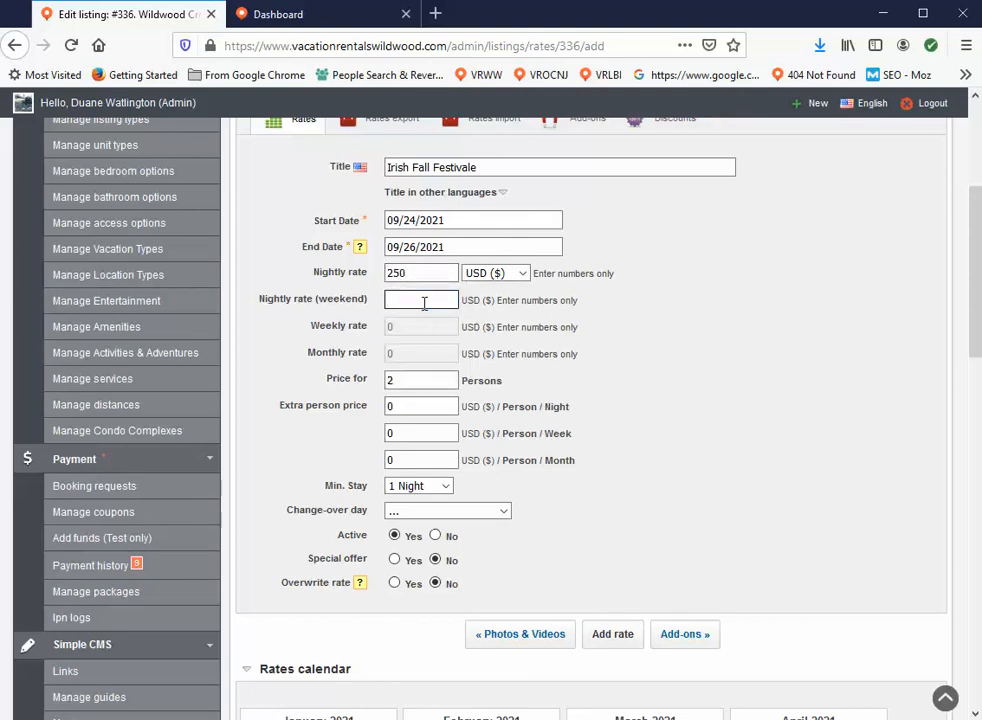
{"action": "type", "text": "305"}
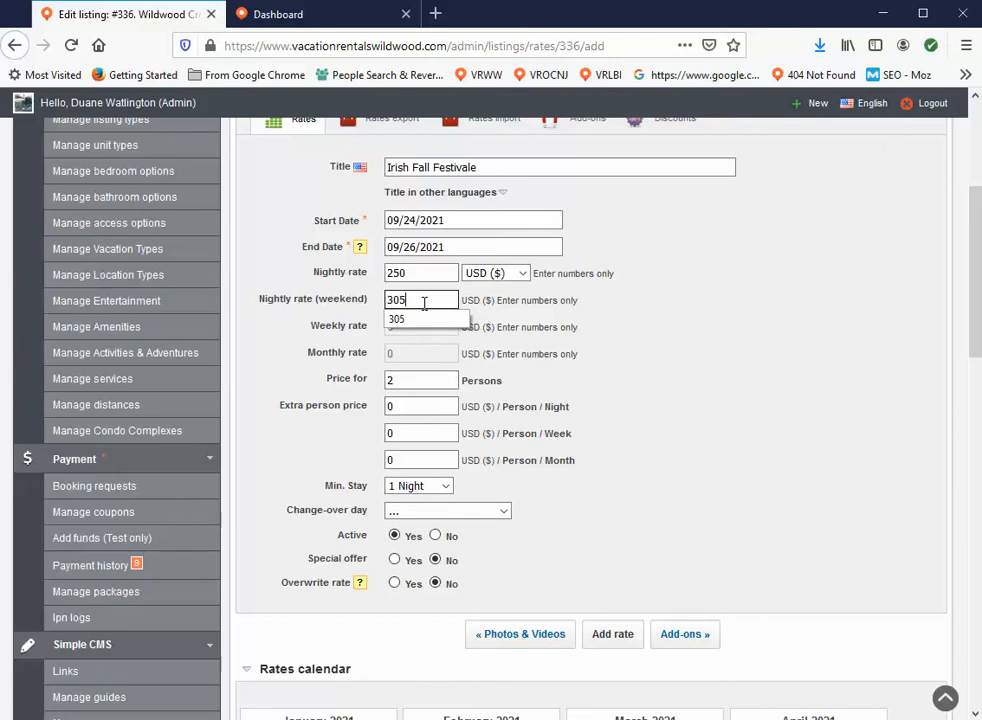
Step: Add the Irish Fall Festivale rate with a minimum stay of 3 nights and Overwrite rate set to Yes
{"action": "left_click", "coordinate": [445, 486]}
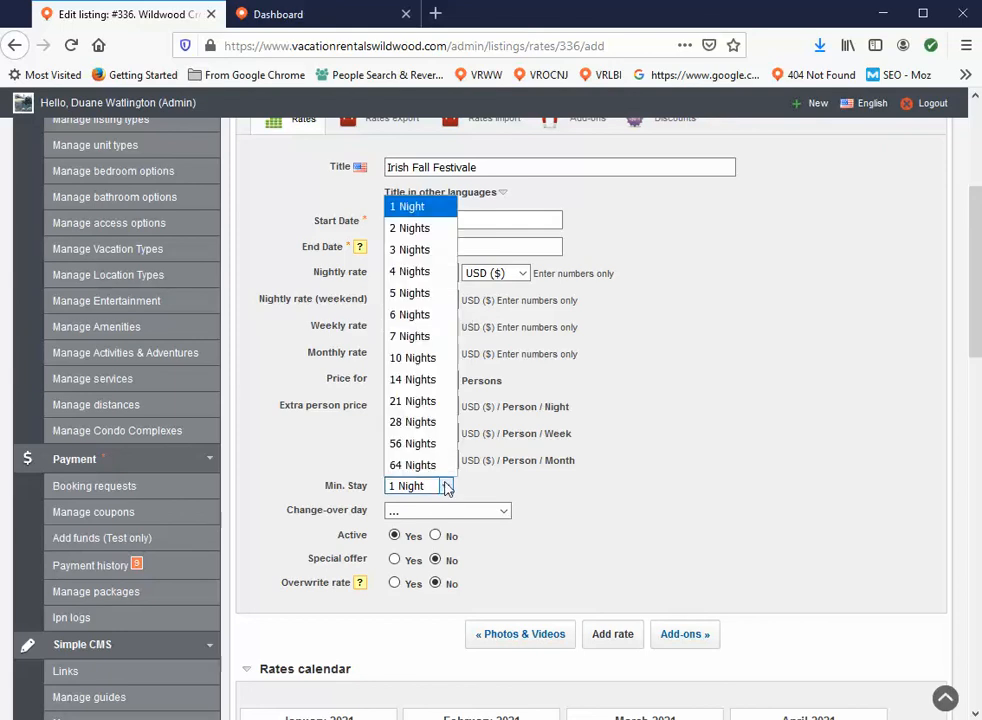
{"action": "left_click", "coordinate": [417, 260]}
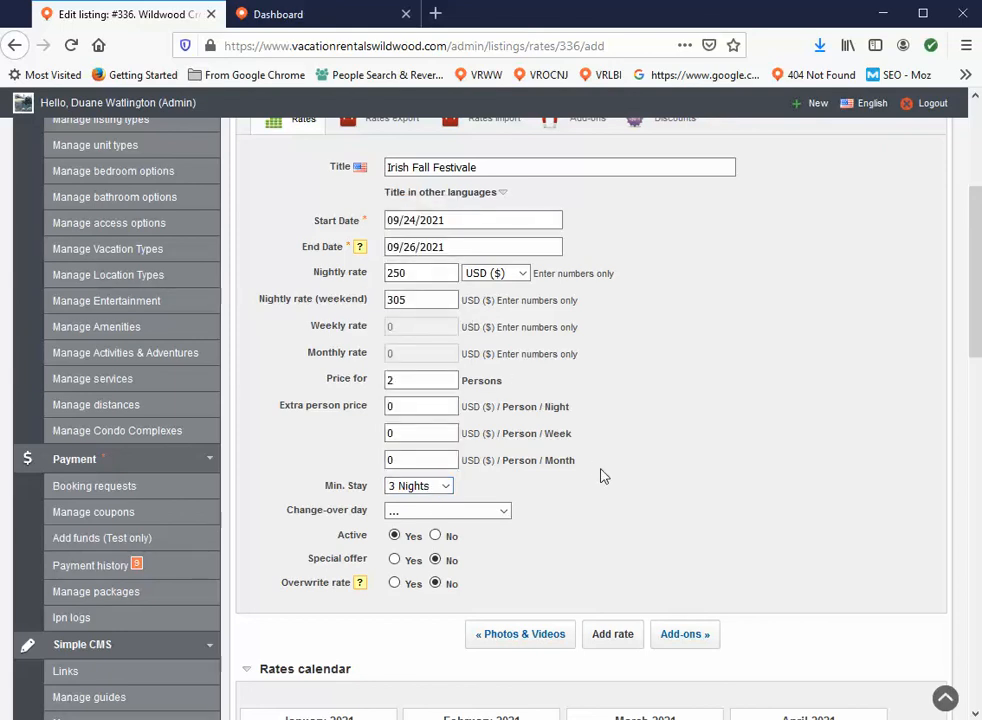
{"action": "left_click", "coordinate": [395, 584]}
{"action": "left_click", "coordinate": [612, 636]}
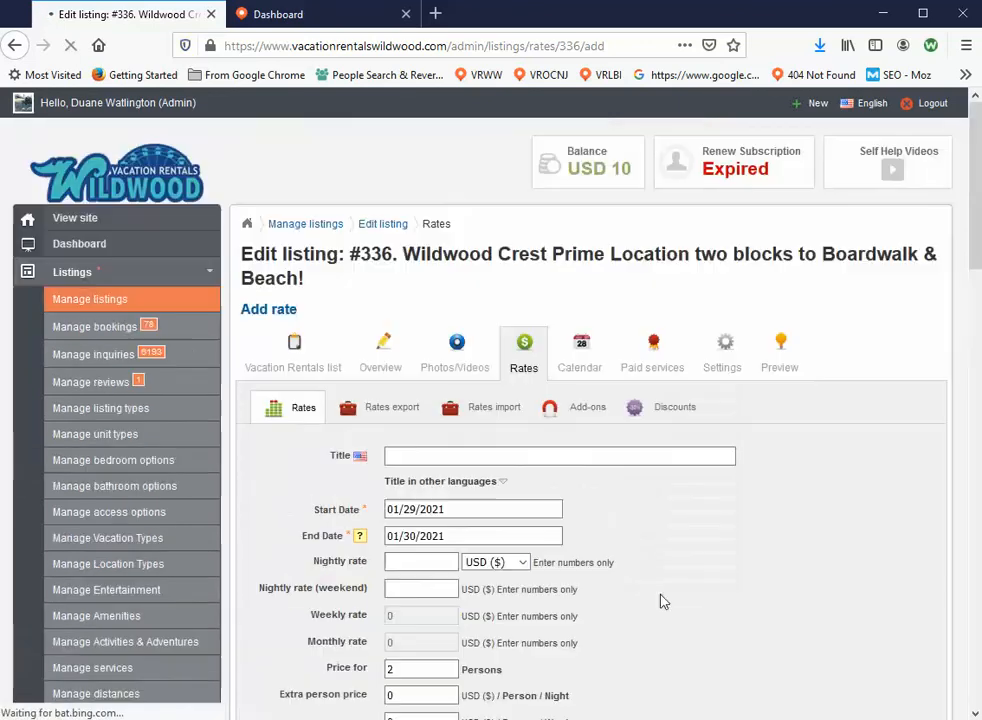
Step: Examine the May and September 2021 event dates in the rates calendar and review the listing's rates table
{"action": "left_click_drag", "start_coordinate": [975, 208], "coordinate": [956, 450]}
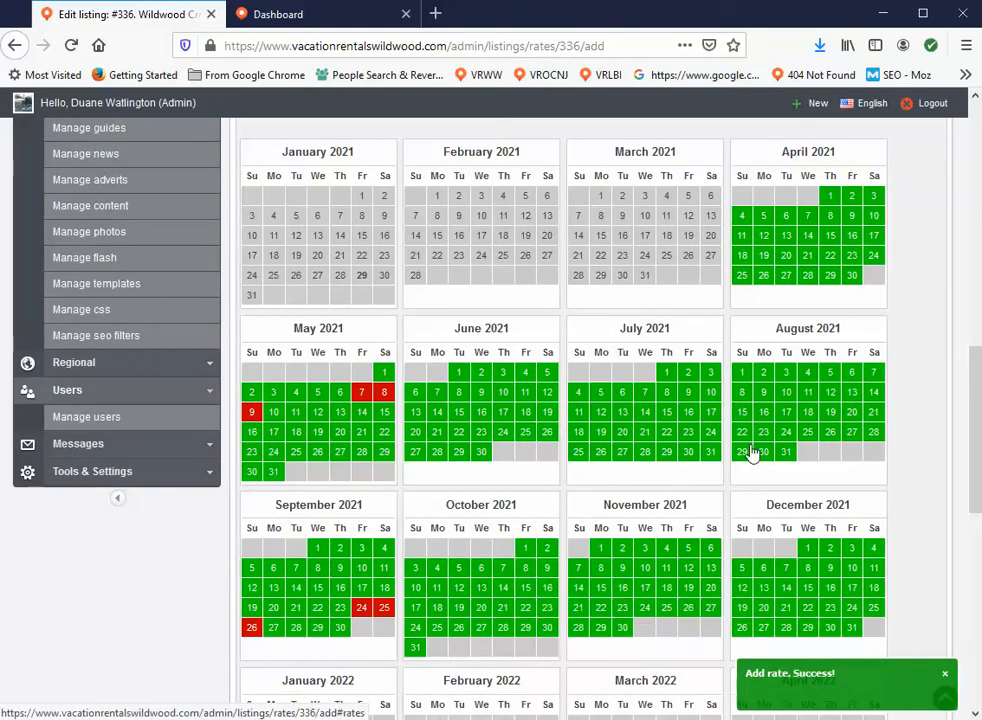
{"action": "mouse_move", "coordinate": [752, 454]}
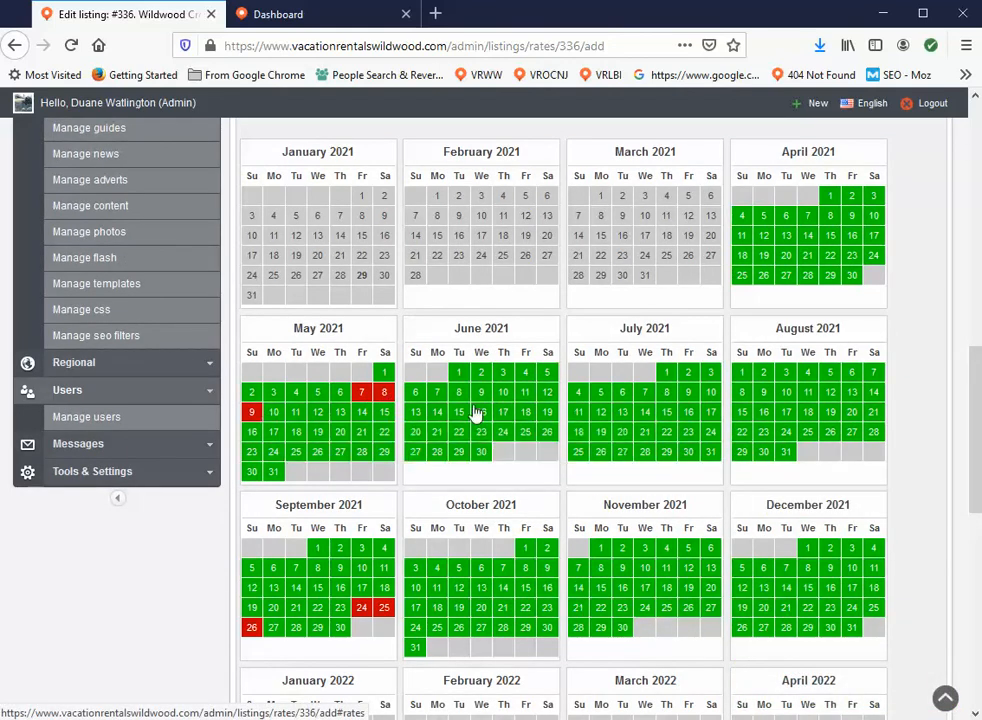
{"action": "mouse_move", "coordinate": [505, 410]}
{"action": "mouse_move", "coordinate": [384, 398]}
{"action": "mouse_move", "coordinate": [389, 616]}
{"action": "mouse_move", "coordinate": [362, 440]}
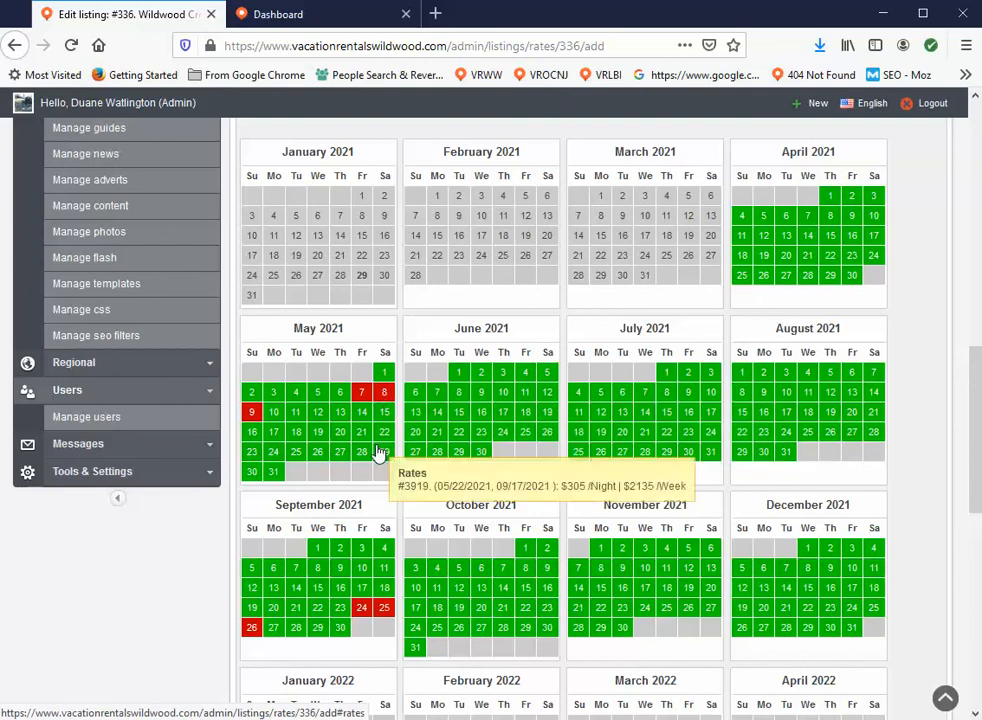
{"action": "scroll", "coordinate": [383, 449], "scroll_direction": "down", "scroll_amount": 10}
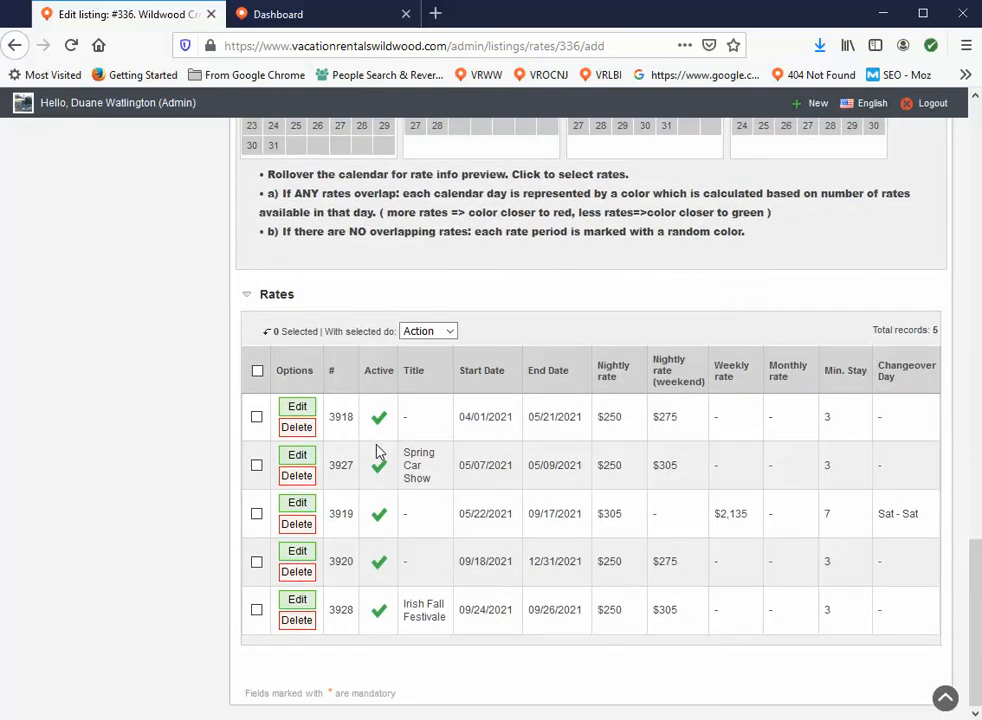